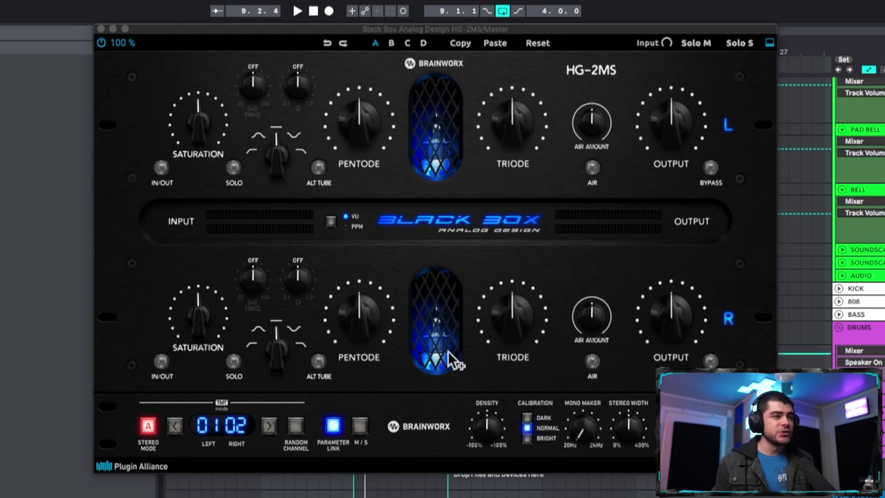
Switch the HG-2MS to mid/side processing and unlink the parameters of the mid and side channels
{"action": "left_click", "coordinate": [361, 426]}
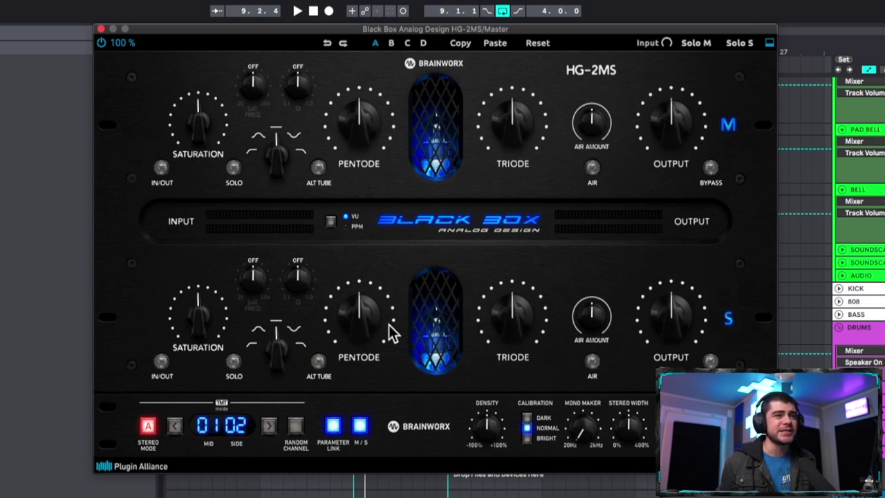
{"action": "left_click", "coordinate": [359, 432]}
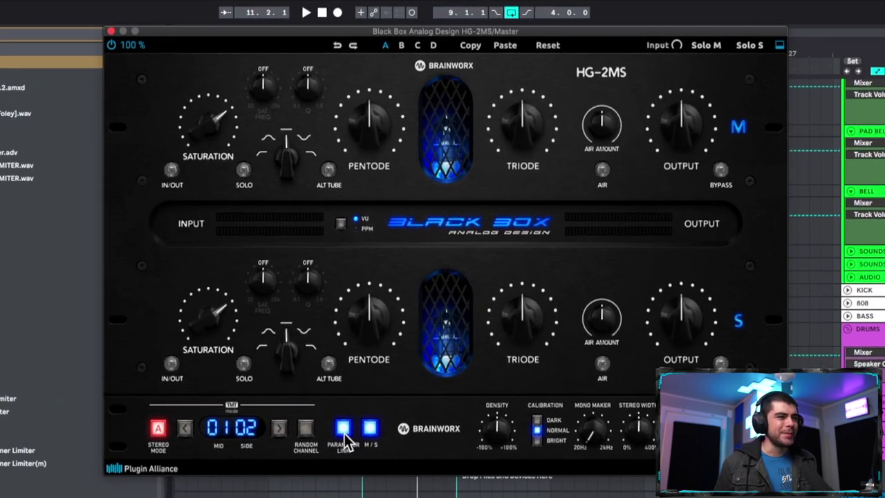
{"action": "left_click", "coordinate": [346, 435]}
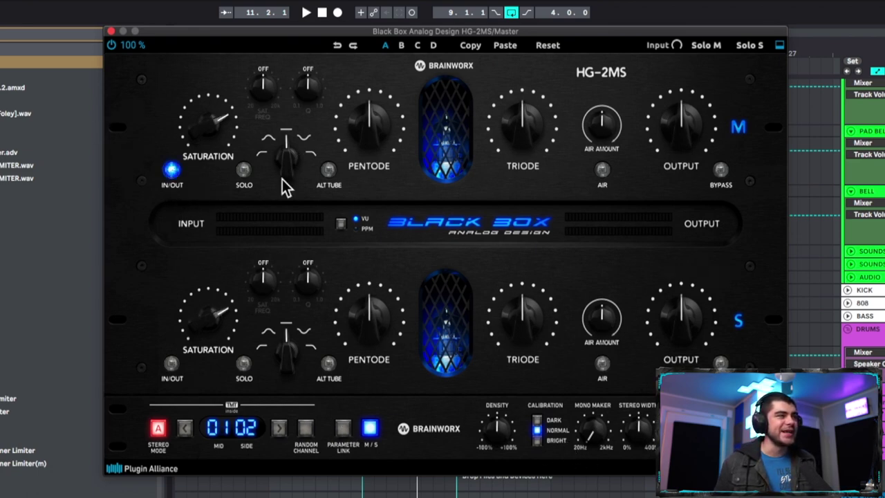
Solo the mid channel's saturation and set its Saturation amount to the midpoint, checking it with playback
{"action": "left_click", "coordinate": [243, 170]}
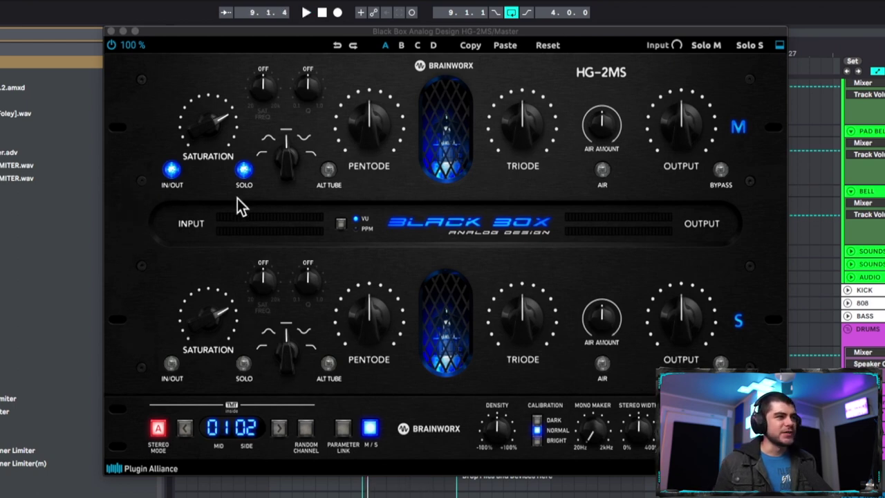
{"action": "left_click_drag", "start_coordinate": [216, 132], "coordinate": [205, 110]}
{"action": "key", "text": "space"}
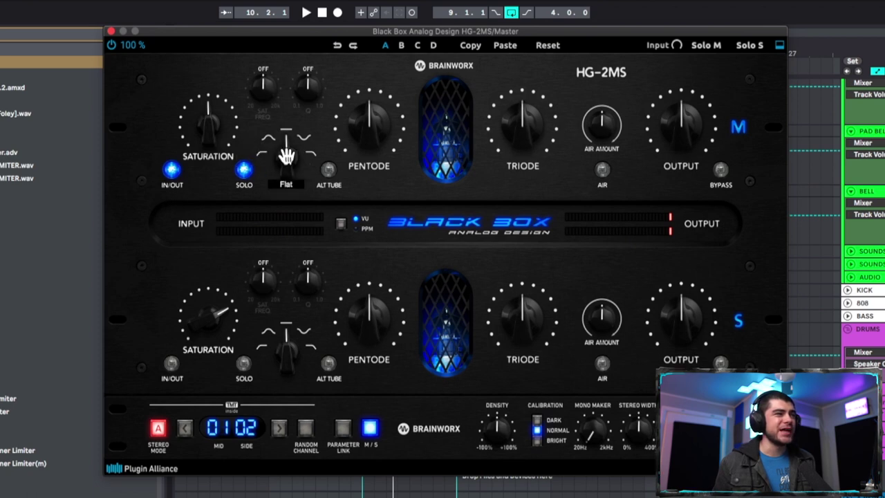
Set the mid saturation filter to the low-pass shape with a low saturation frequency and a 24 dB/octave slope
{"action": "left_click_drag", "start_coordinate": [284, 159], "coordinate": [299, 12]}
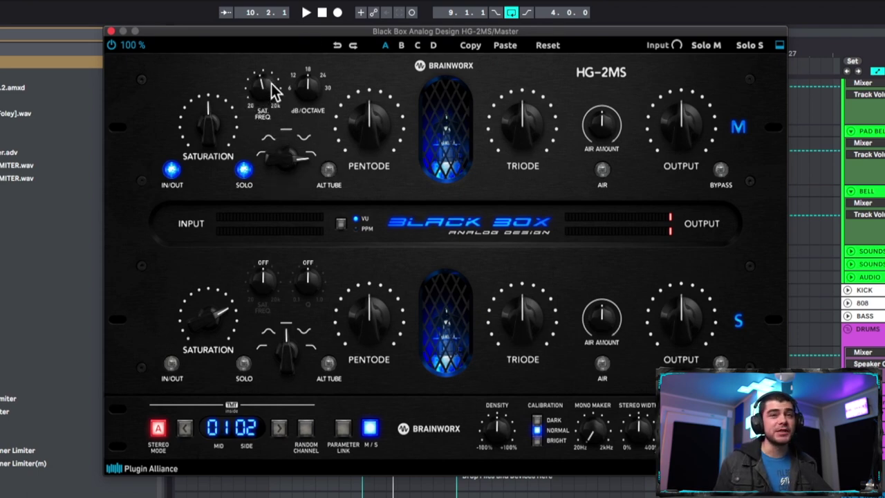
{"action": "mouse_move", "coordinate": [262, 93]}
{"action": "left_mouse_down"}
{"action": "mouse_move", "coordinate": [256, 79]}
{"action": "mouse_move", "coordinate": [262, 98]}
{"action": "mouse_move", "coordinate": [260, 89]}
{"action": "left_mouse_up"}
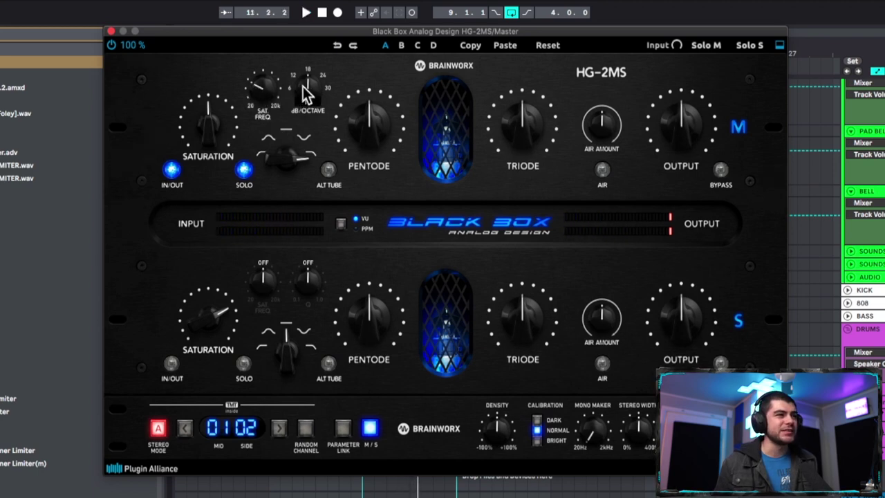
{"action": "left_click_drag", "start_coordinate": [303, 86], "coordinate": [291, 128]}
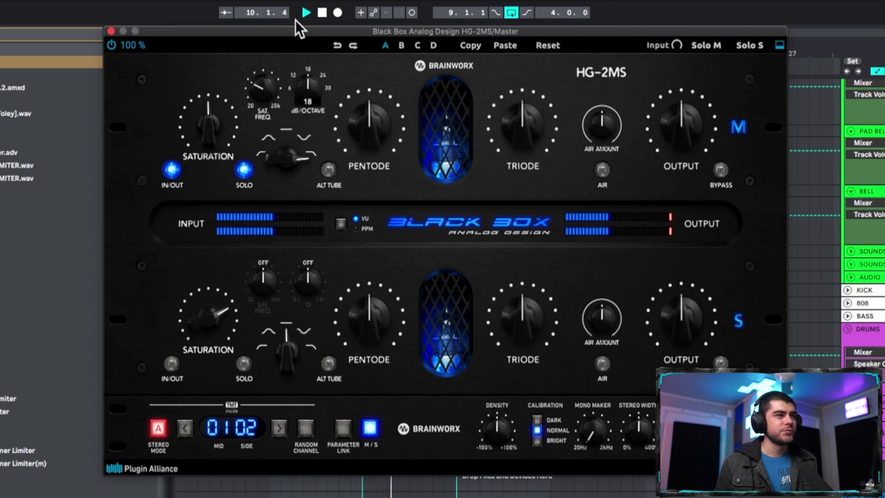
{"action": "left_click_drag", "start_coordinate": [295, 20], "coordinate": [296, 3]}
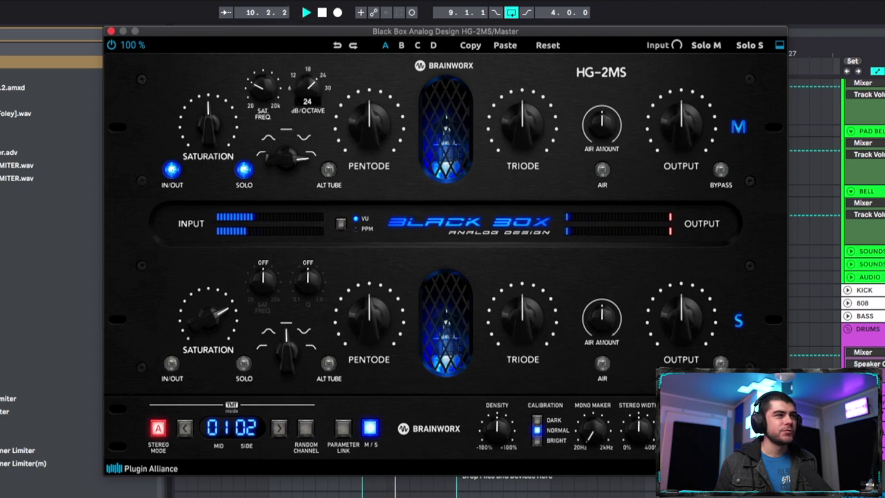
Compare the mid channel's saturation with Alt Tube on and off during playback, leaving it off
{"action": "left_click", "coordinate": [331, 173]}
{"action": "key", "text": "space"}
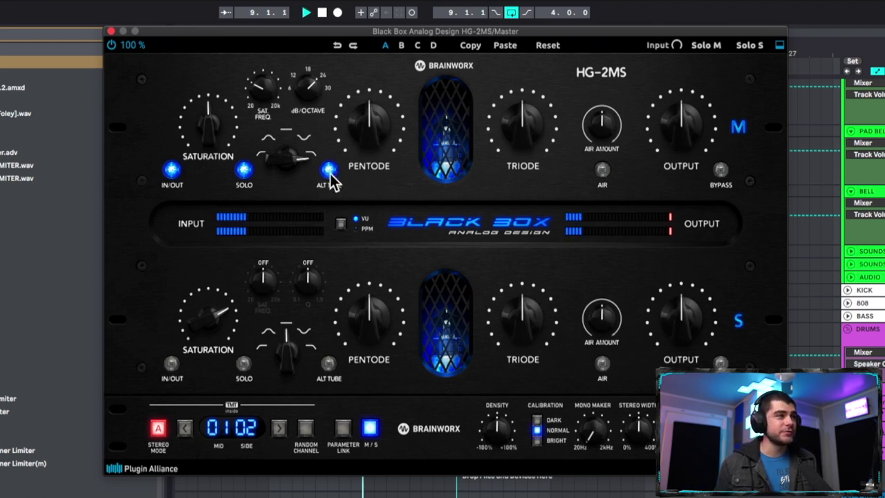
{"action": "left_click", "coordinate": [332, 178]}
{"action": "left_click", "coordinate": [331, 176]}
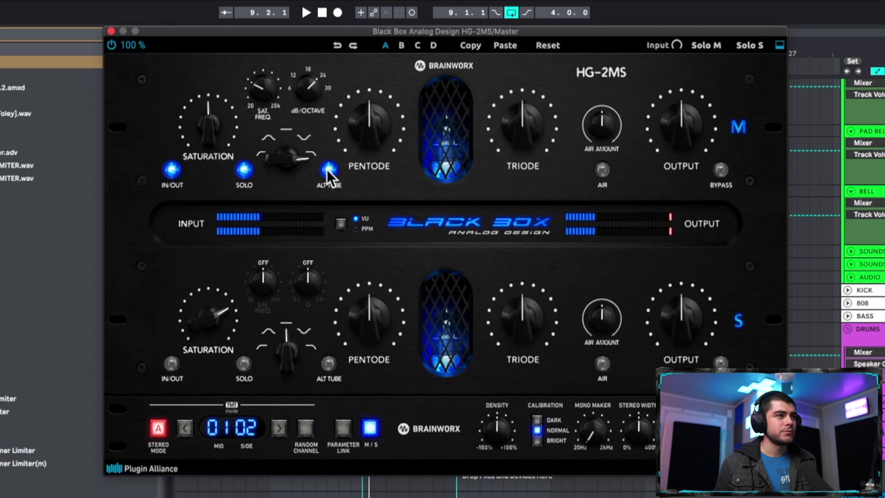
{"action": "left_click", "coordinate": [330, 174]}
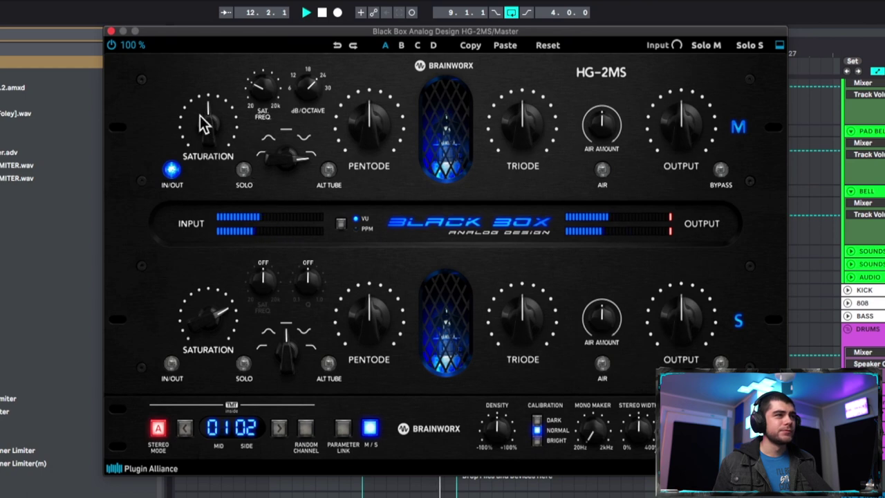
Lower the mid channel's Saturation to roughly a quarter and reduce its Output slightly during playback
{"action": "left_click_drag", "start_coordinate": [198, 118], "coordinate": [200, 136]}
{"action": "key", "text": "space"}
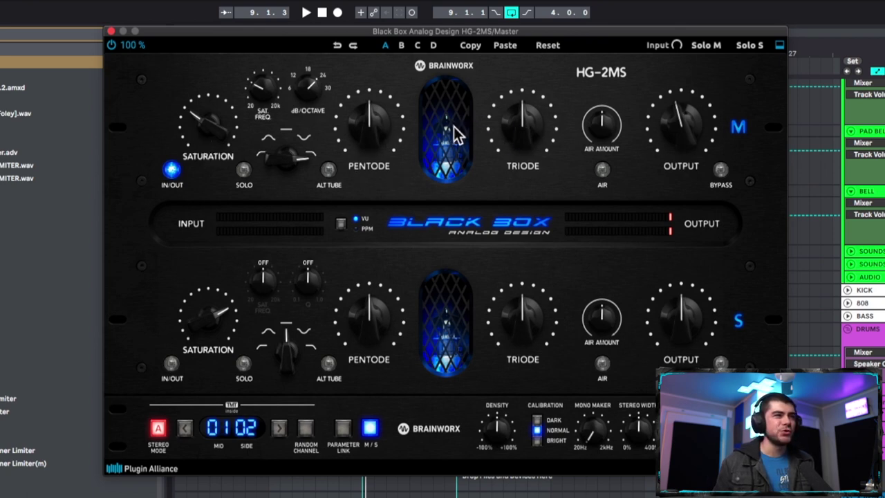
Raise the mid channel's Pentode and Triode slightly above their midpoints while the loop plays
{"action": "key", "text": "space"}
{"action": "mouse_move", "coordinate": [371, 139]}
{"action": "left_mouse_down"}
{"action": "mouse_move", "coordinate": [372, 85]}
{"action": "mouse_move", "coordinate": [371, 142]}
{"action": "left_mouse_up"}
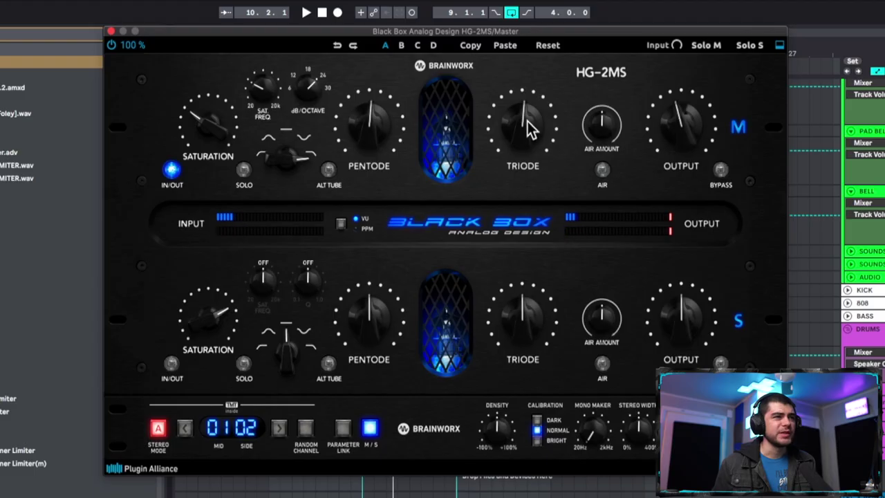
{"action": "left_click_drag", "start_coordinate": [527, 123], "coordinate": [512, 115]}
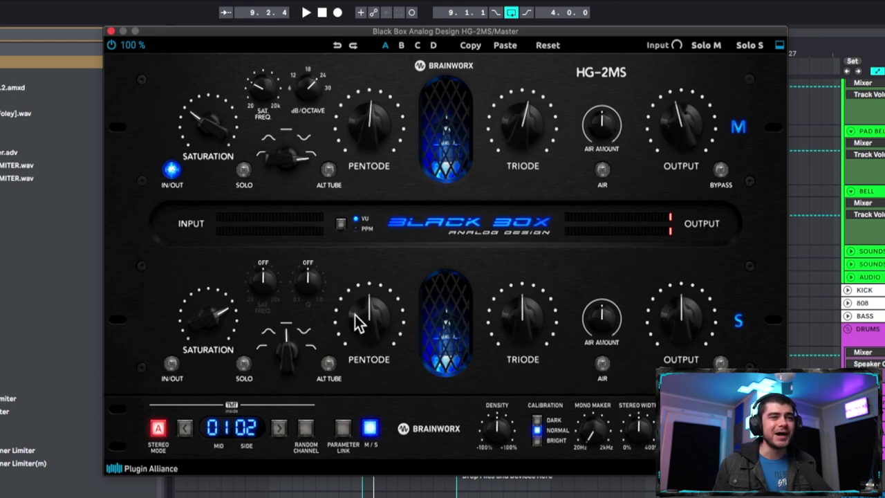
Show the session mixer and compare the loop with the whole HG-2MS bypassed and active
{"action": "key", "text": "Tab"}
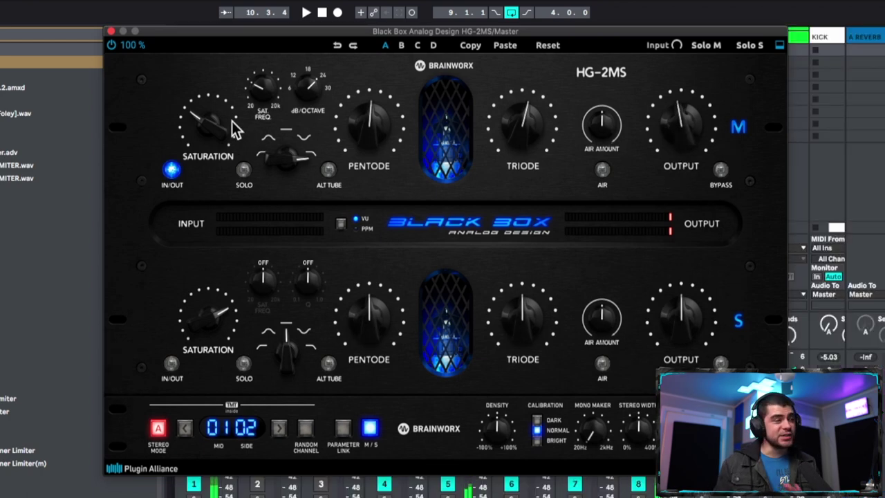
{"action": "left_click", "coordinate": [113, 46]}
{"action": "key", "text": "space"}
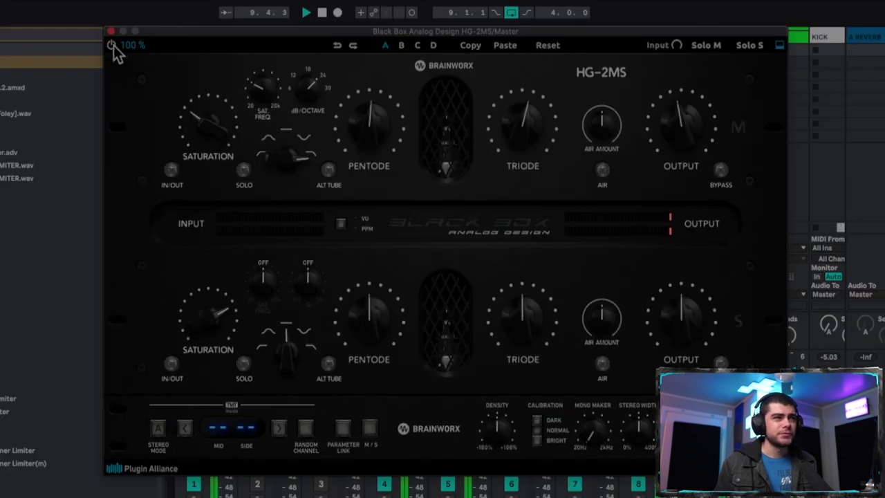
{"action": "left_click", "coordinate": [112, 45]}
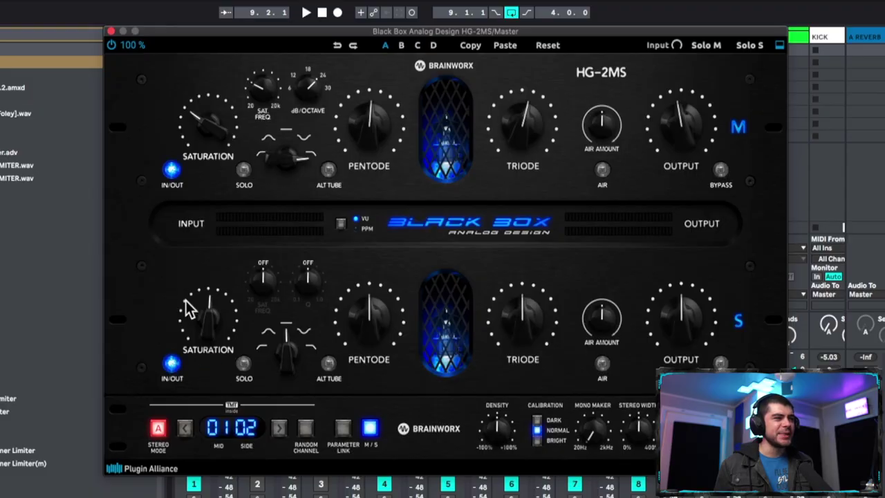
Lower the side channel's Saturation to roughly a third and solo its saturation
{"action": "left_click_drag", "start_coordinate": [189, 308], "coordinate": [200, 326]}
{"action": "left_click", "coordinate": [245, 365]}
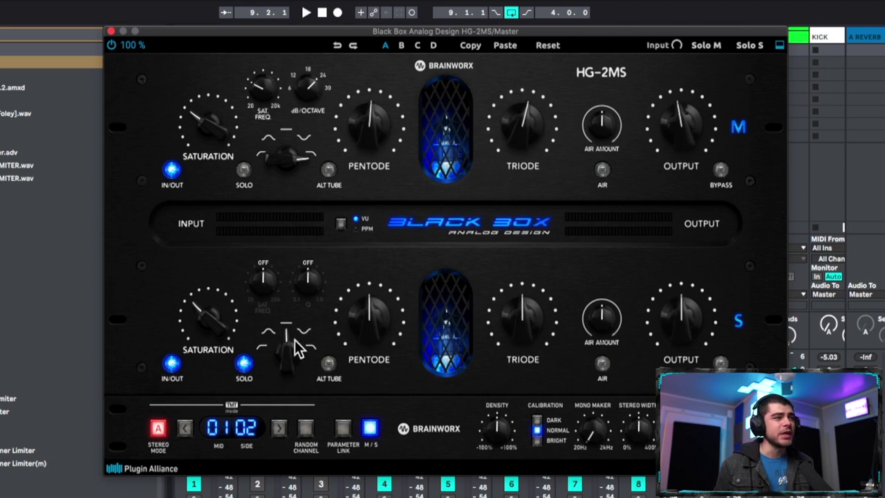
Set the side saturation filter to high-pass at 708 Hz with a 12 dB/octave slope, and take the side saturation out of solo
{"action": "left_click_drag", "start_coordinate": [296, 346], "coordinate": [286, 404]}
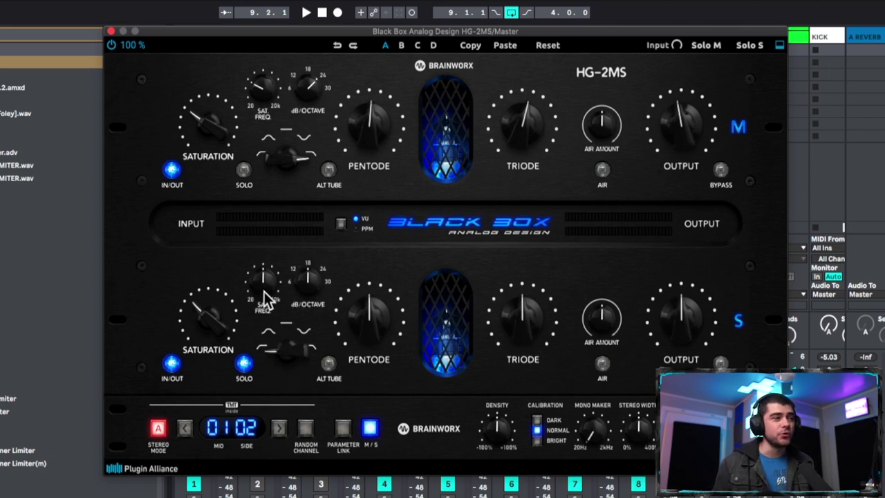
{"action": "left_click_drag", "start_coordinate": [257, 299], "coordinate": [255, 281]}
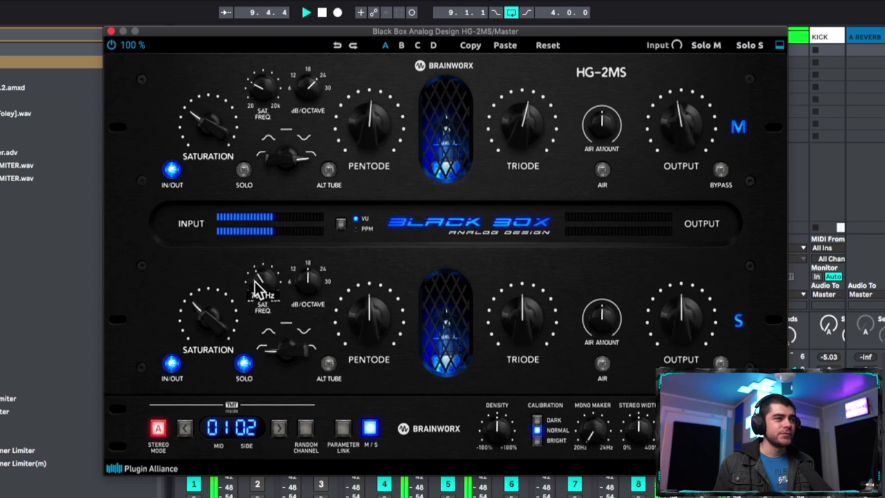
{"action": "left_click_drag", "start_coordinate": [312, 284], "coordinate": [319, 227]}
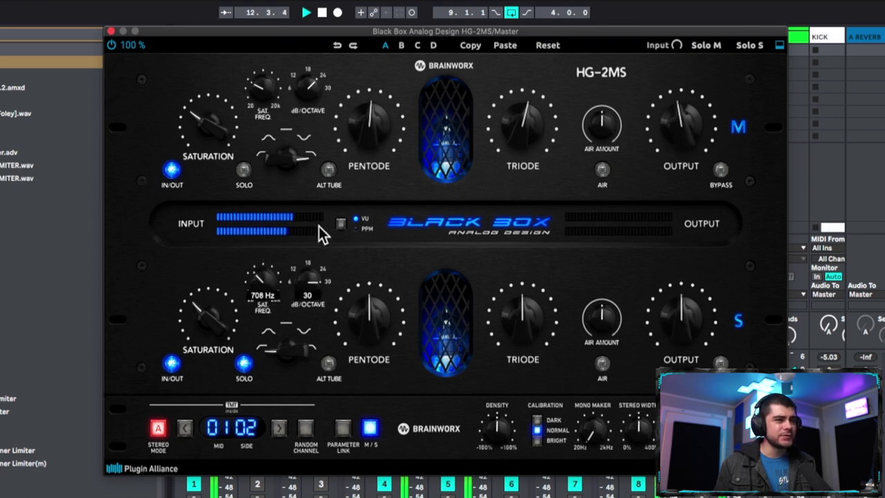
{"action": "left_click_drag", "start_coordinate": [314, 183], "coordinate": [307, 309]}
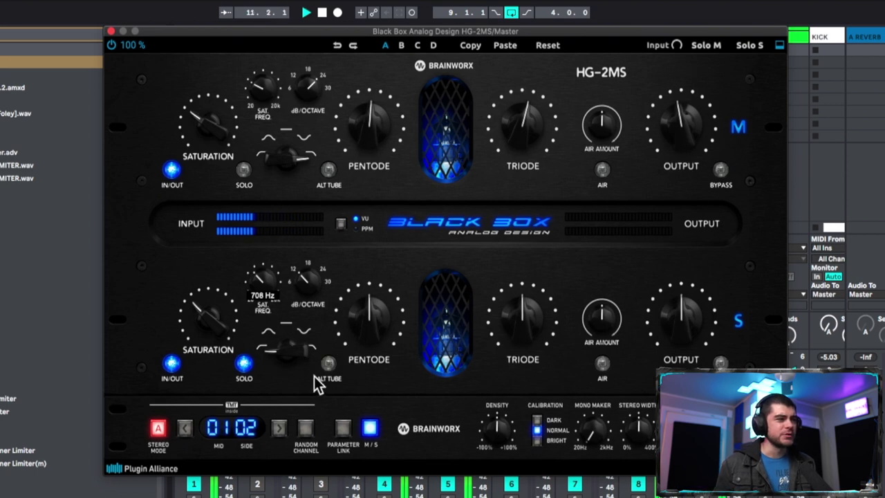
{"action": "left_click", "coordinate": [240, 372]}
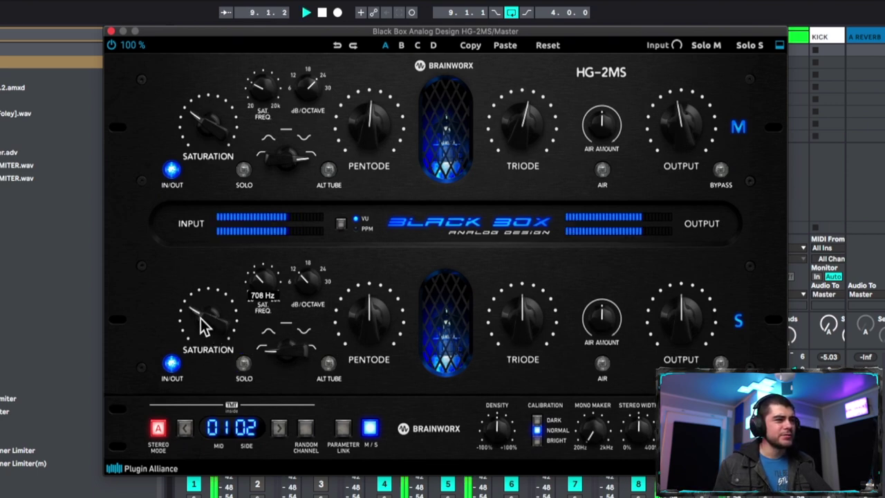
Raise the side channel's Saturation to just below the midpoint and lower its Output slightly to compensate
{"action": "mouse_move", "coordinate": [198, 322]}
{"action": "left_mouse_down"}
{"action": "mouse_move", "coordinate": [201, 329]}
{"action": "mouse_move", "coordinate": [195, 231]}
{"action": "mouse_move", "coordinate": [177, 298]}
{"action": "mouse_move", "coordinate": [192, 316]}
{"action": "left_mouse_up"}
{"action": "mouse_move", "coordinate": [200, 305]}
{"action": "key", "text": "space"}
{"action": "left_click_drag", "start_coordinate": [685, 310], "coordinate": [664, 325]}
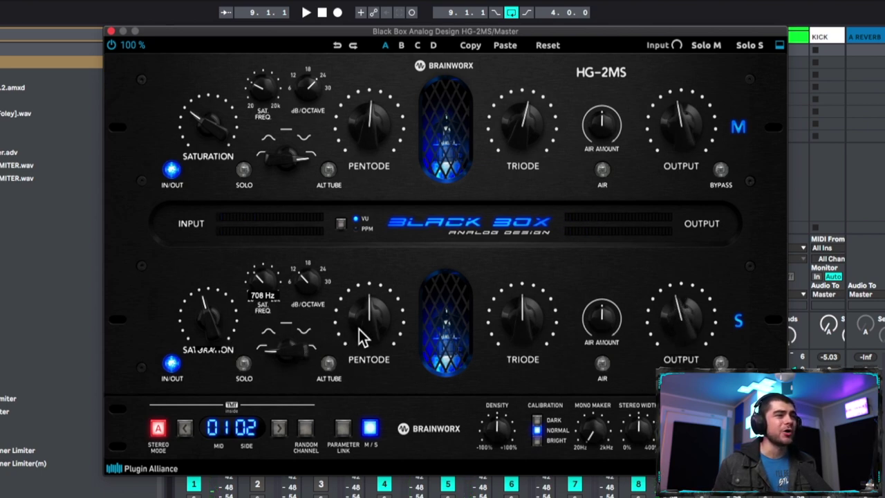
Set the side channel's Pentode to 57 % while listening to the loop
{"action": "key", "text": "space"}
{"action": "mouse_move", "coordinate": [362, 326]}
{"action": "left_mouse_down"}
{"action": "mouse_move", "coordinate": [360, 228]}
{"action": "mouse_move", "coordinate": [346, 276]}
{"action": "mouse_move", "coordinate": [368, 320]}
{"action": "left_mouse_up"}
{"action": "mouse_move", "coordinate": [371, 325]}
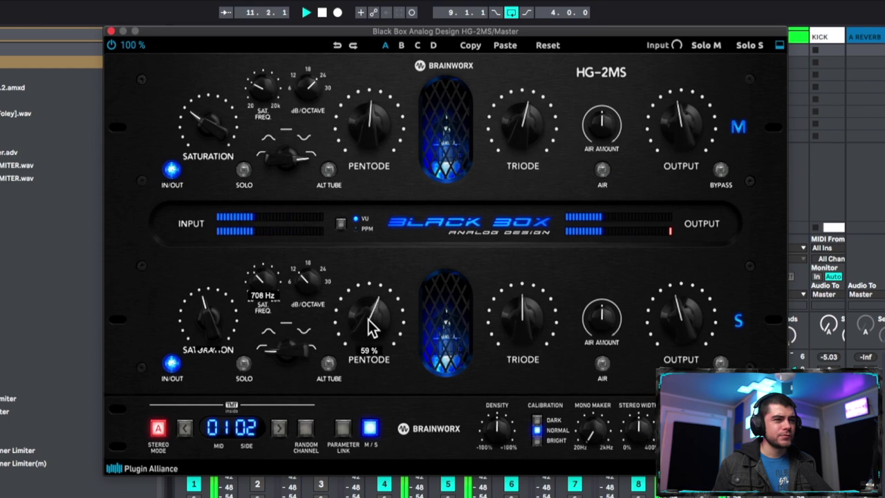
{"action": "key", "text": "space"}
{"action": "left_click_drag", "start_coordinate": [367, 323], "coordinate": [477, 154]}
{"action": "key", "text": "space"}
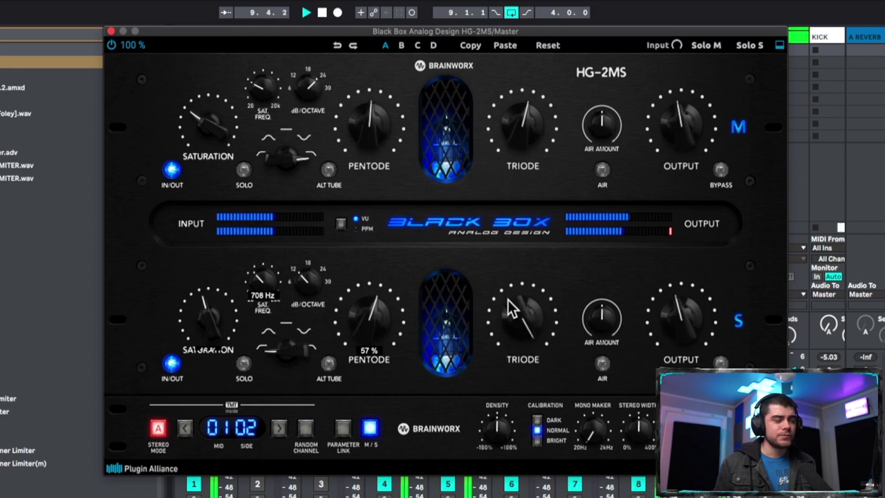
Audition high Triode amounts on the side channel, and settle it slightly above the midpoint
{"action": "left_click_drag", "start_coordinate": [522, 291], "coordinate": [518, 339]}
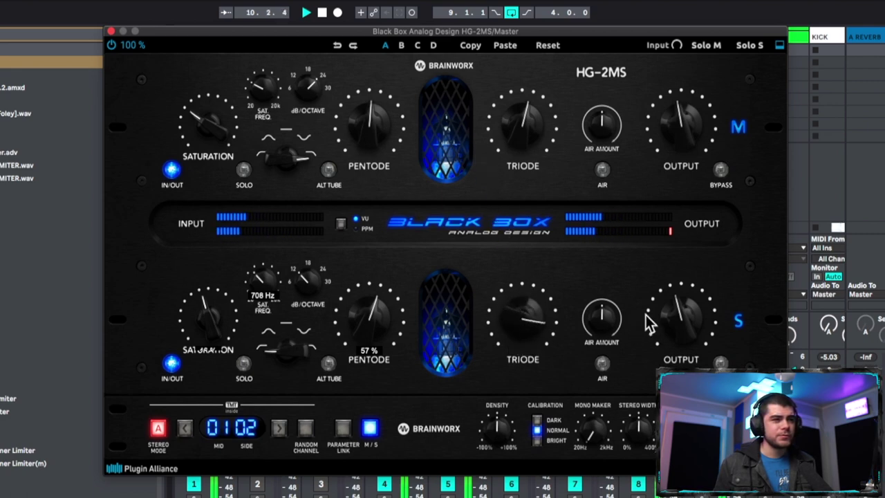
{"action": "mouse_move", "coordinate": [668, 312]}
{"action": "double_click", "coordinate": [530, 315]}
{"action": "key", "text": "space"}
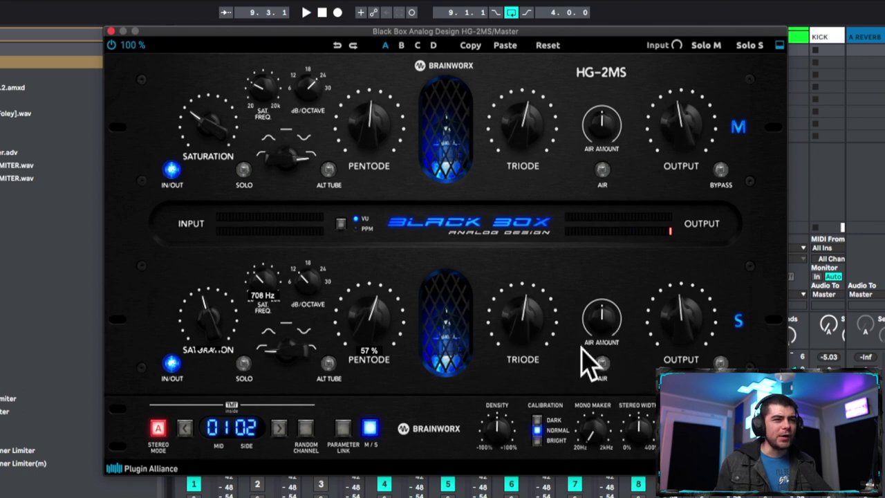
{"action": "key", "text": "space"}
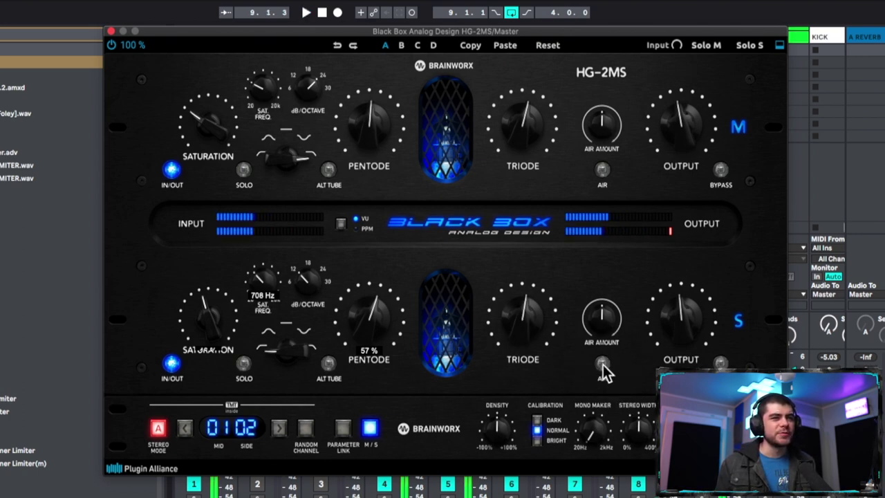
Enable Air on the side channel, sweep its amount across the range, and settle at roughly a quarter
{"action": "left_click", "coordinate": [603, 364]}
{"action": "left_click_drag", "start_coordinate": [608, 316], "coordinate": [629, 486]}
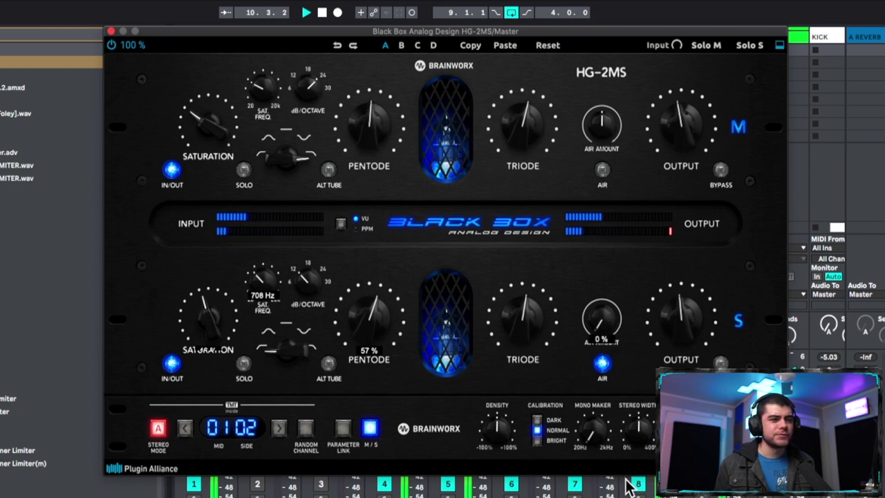
{"action": "left_click_drag", "start_coordinate": [628, 449], "coordinate": [600, 148]}
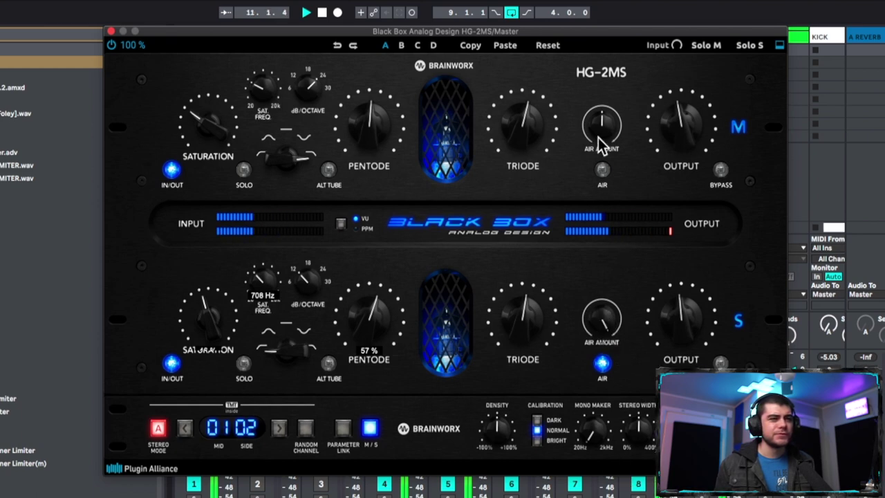
{"action": "left_click_drag", "start_coordinate": [609, 323], "coordinate": [592, 345]}
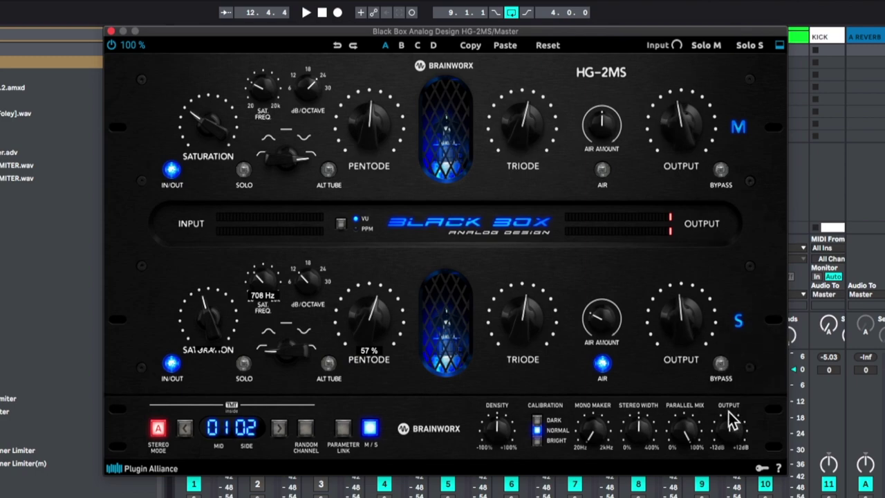
Compare the loop with the HG-2MS channel bypass on and off, leaving it off
{"action": "left_click", "coordinate": [722, 369]}
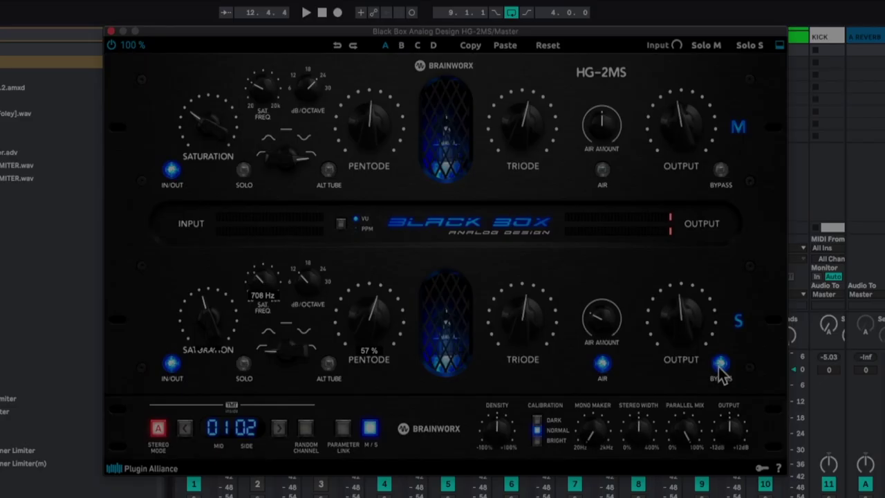
{"action": "key", "text": "space"}
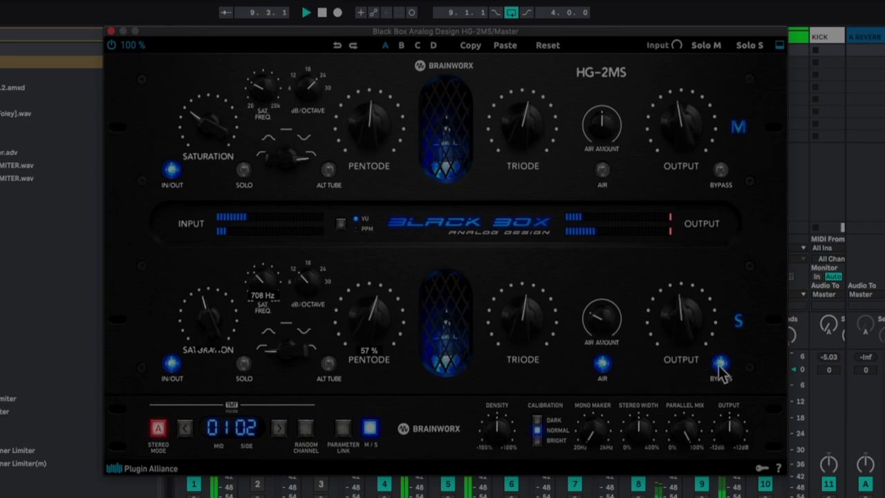
{"action": "left_click", "coordinate": [721, 367]}
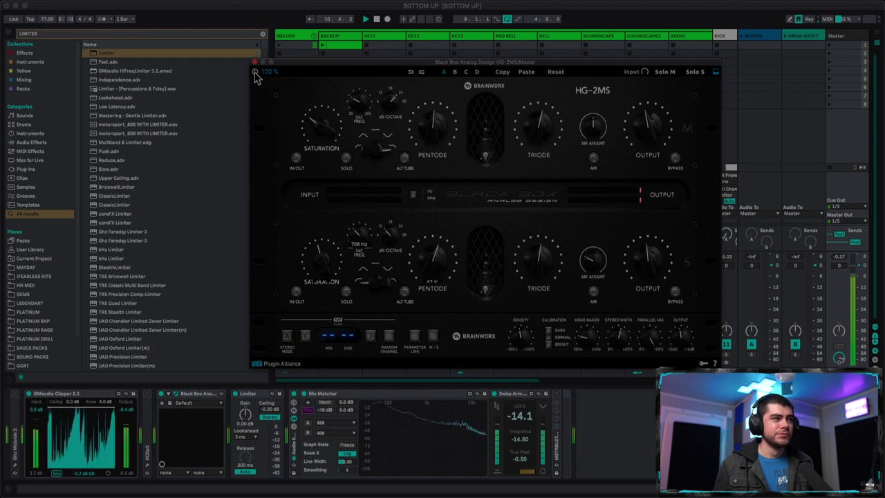
Reactivate the HG-2MS processing and compare the master with the Black Box device toggled in the chain
{"action": "left_click", "coordinate": [255, 71]}
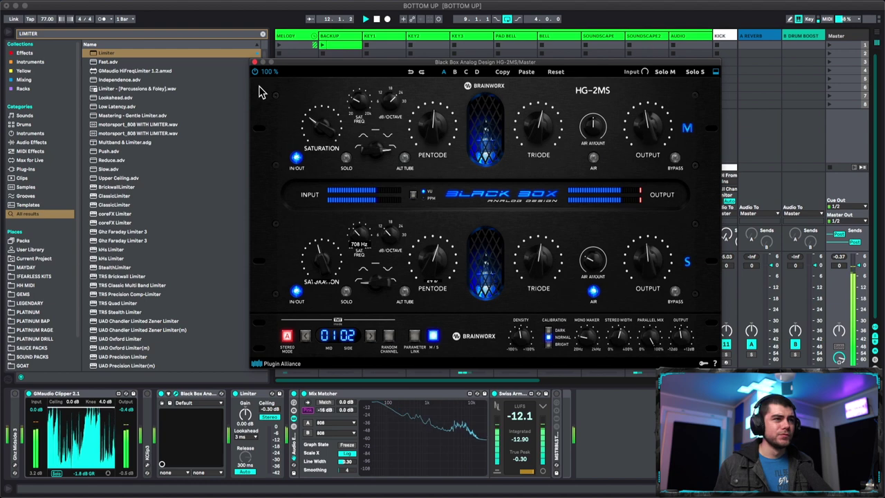
{"action": "left_click", "coordinate": [164, 400]}
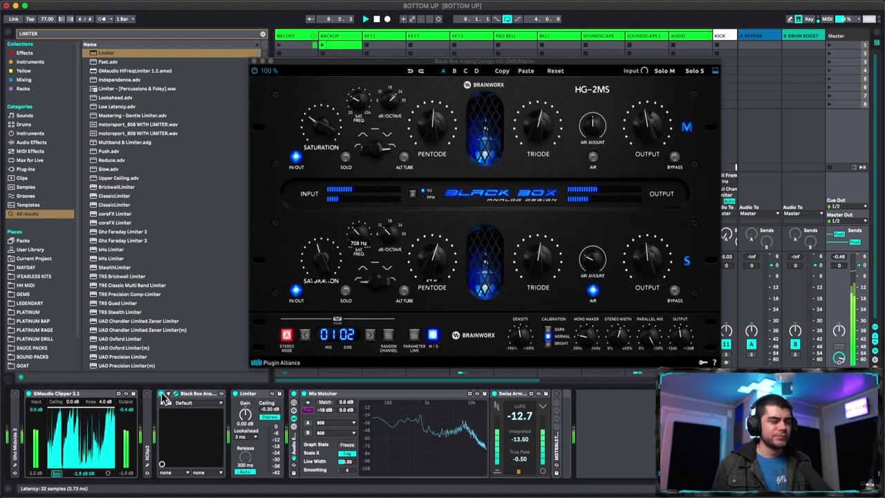